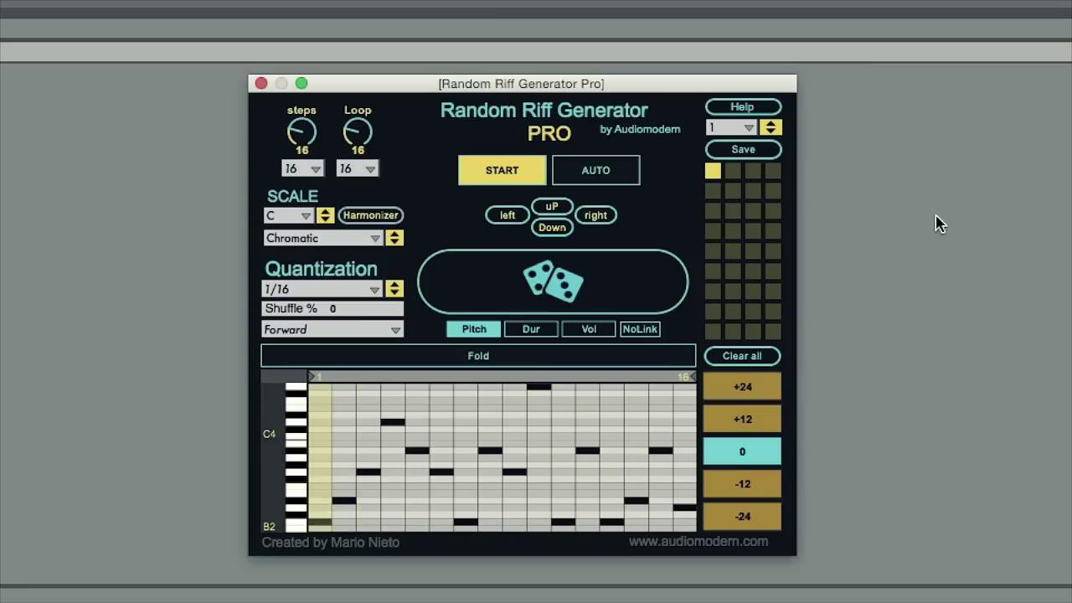
Re-roll the 16-step C Chromatic note pattern four times until a new riff lands
click(634, 282)
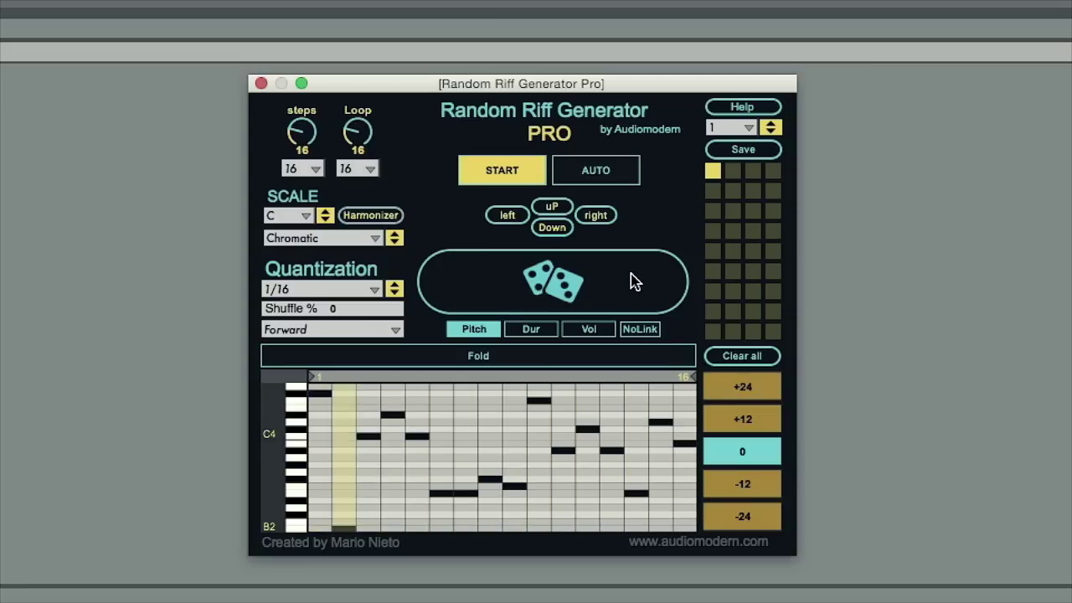
click(634, 282)
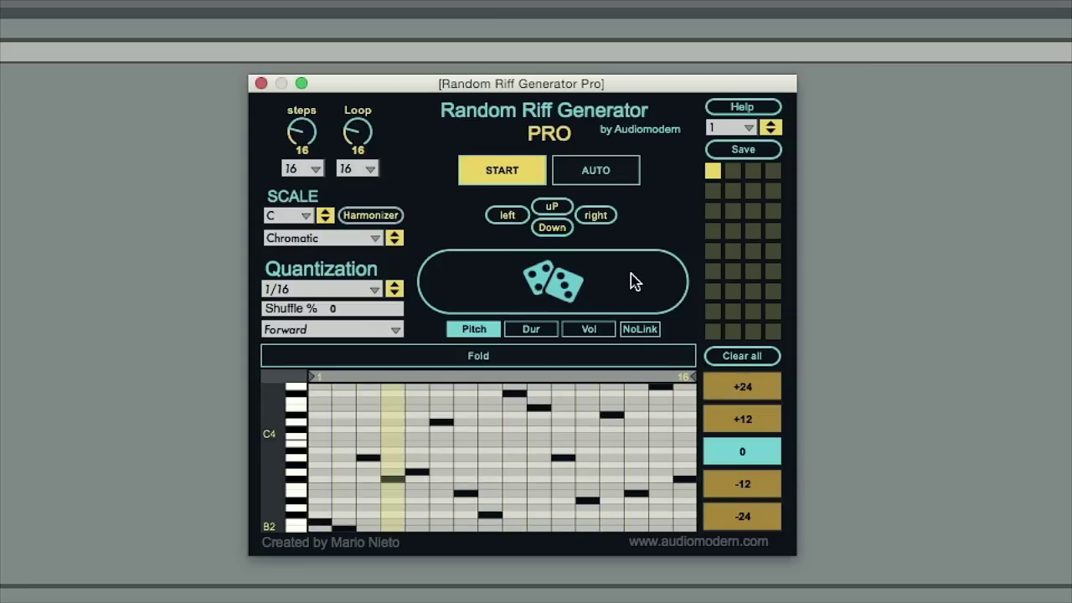
click(634, 282)
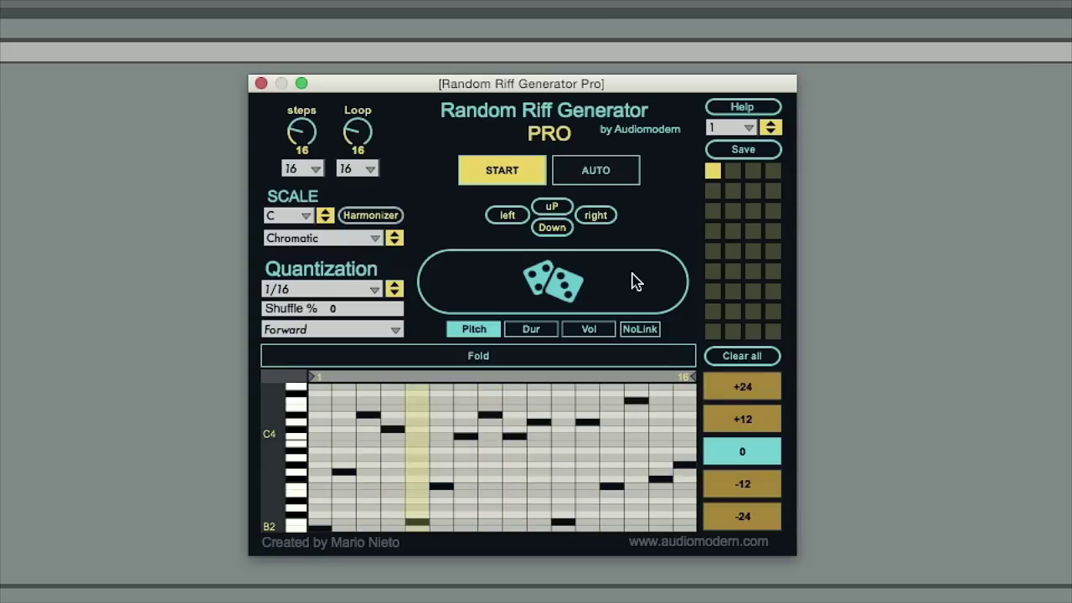
click(642, 280)
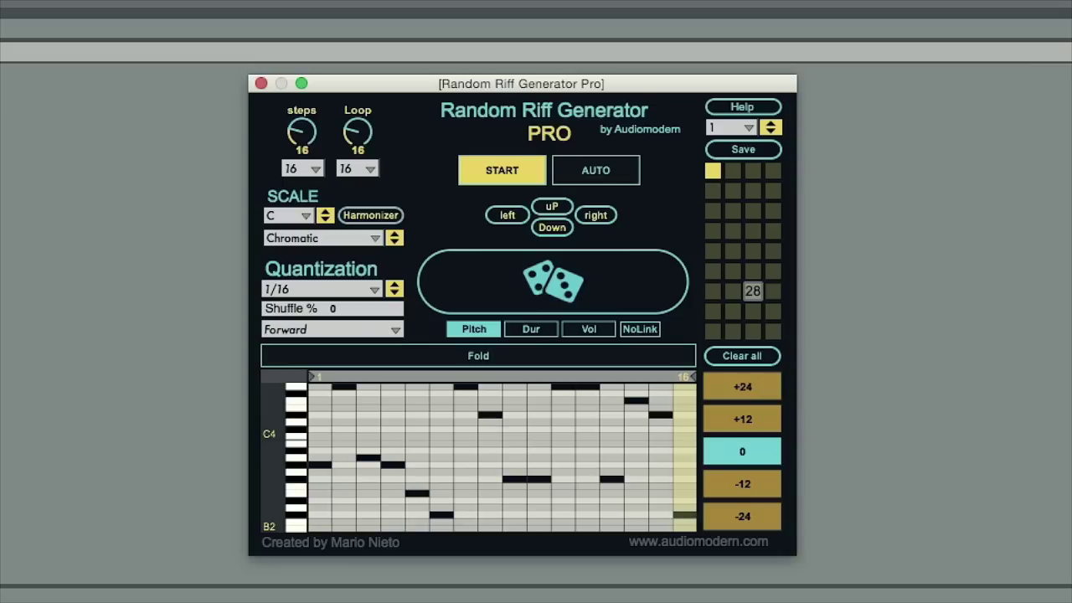
Switch quantization to 1/8, set the scale to E Pentatonic Major, then restore 1/16 quantization
click(342, 291)
click(307, 423)
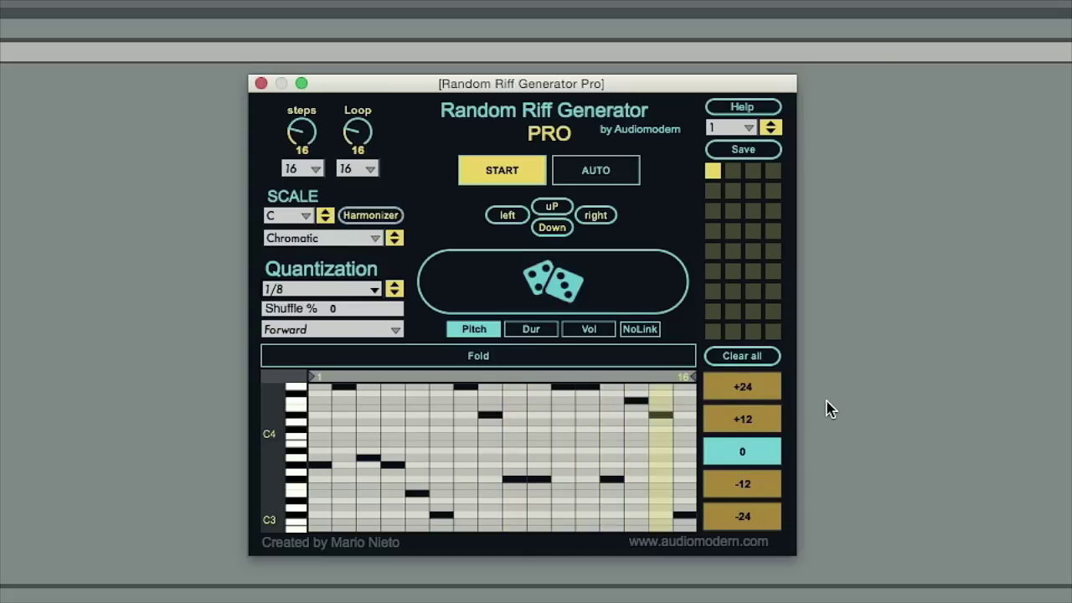
click(303, 215)
click(306, 324)
click(330, 240)
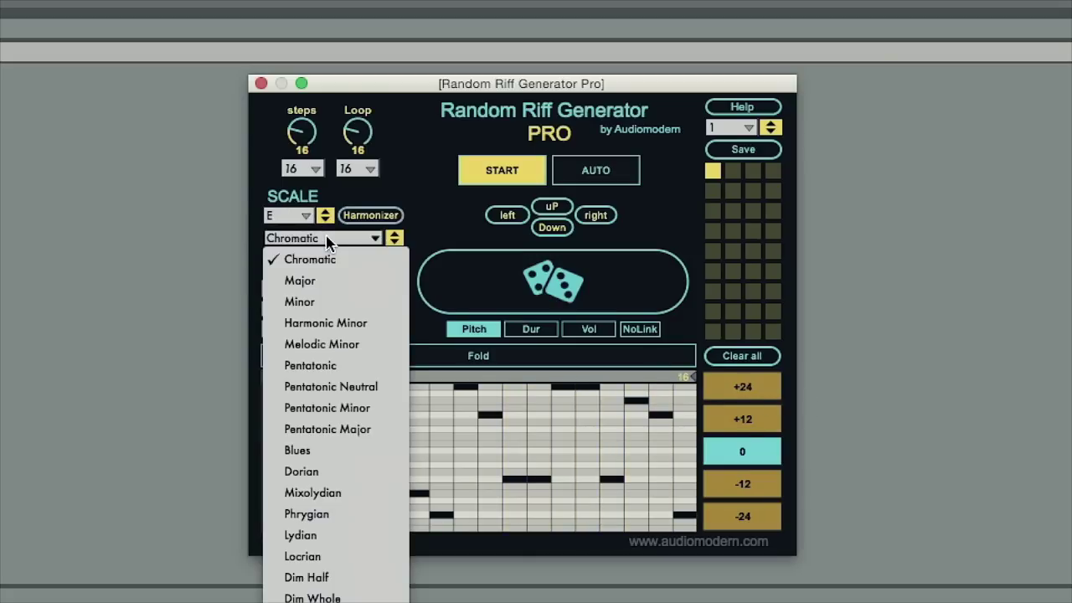
click(339, 430)
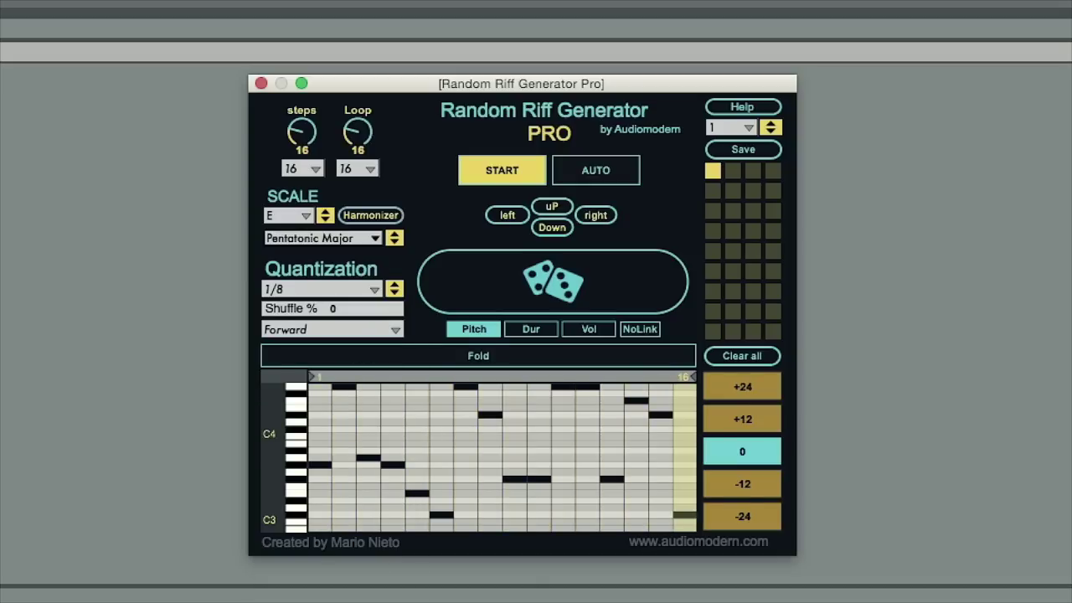
click(366, 293)
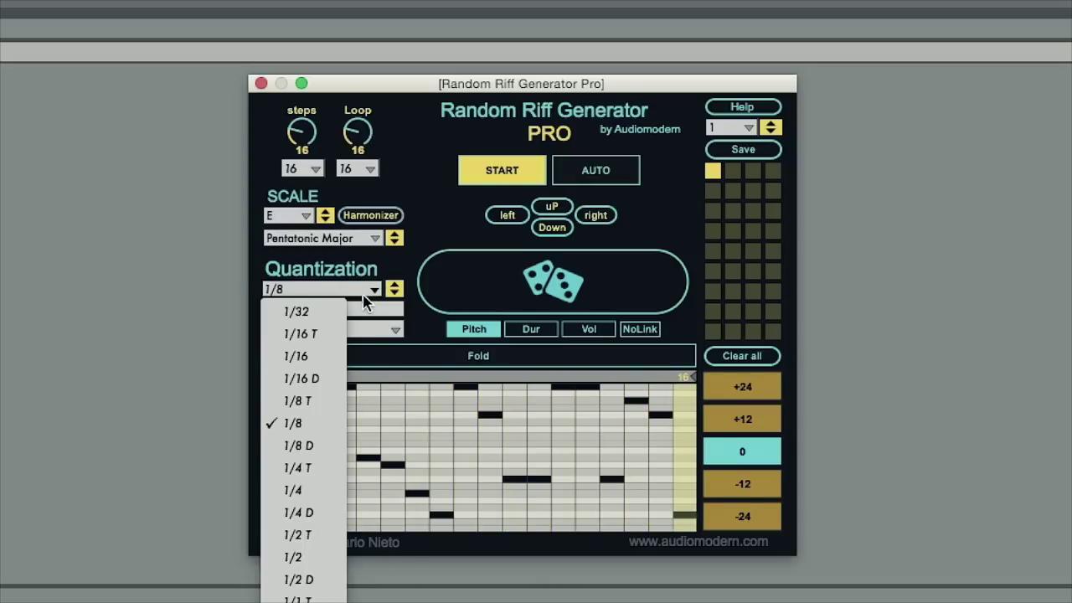
click(301, 357)
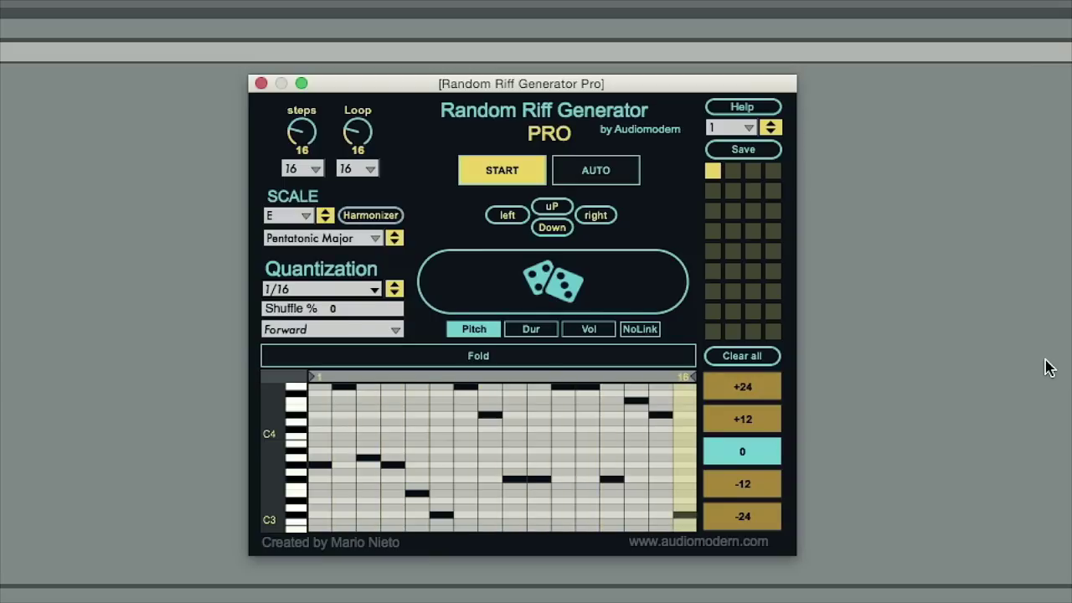
On the Dur grid, randomize the 16 step durations five times to a new pattern
click(552, 331)
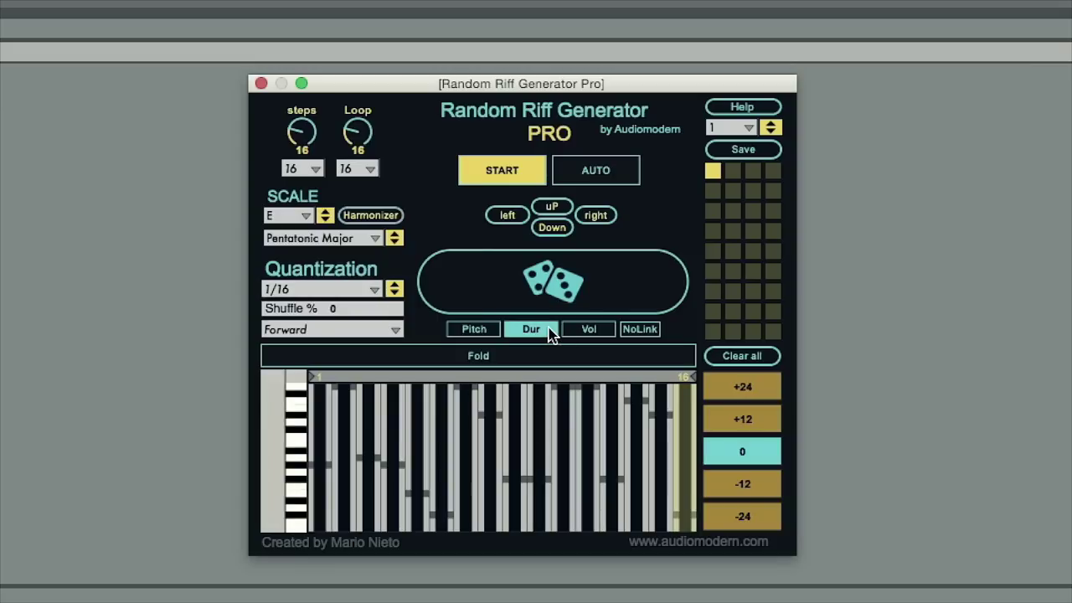
click(595, 303)
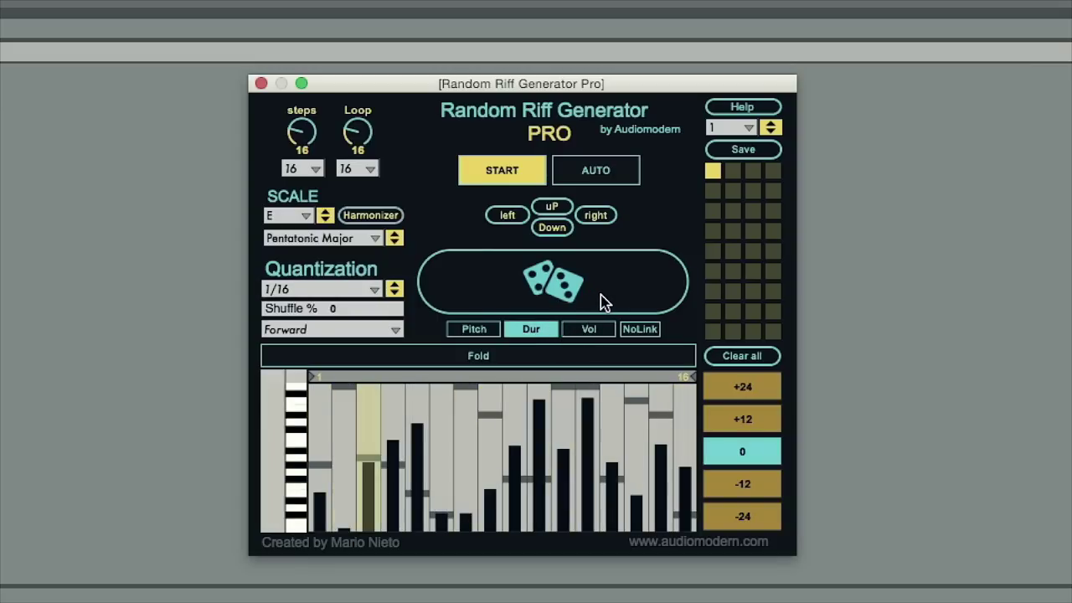
click(603, 303)
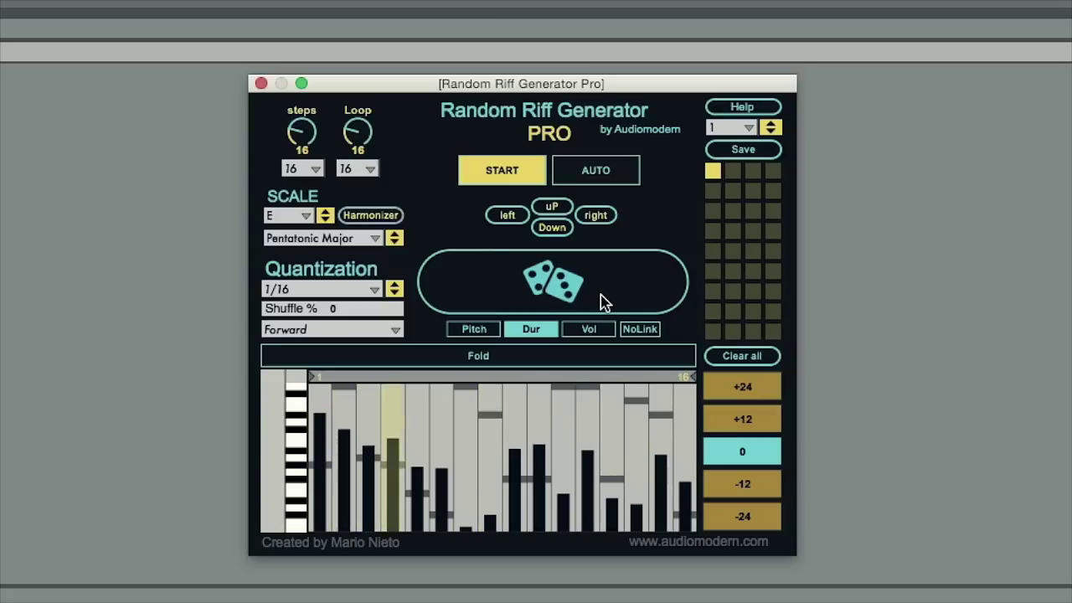
click(603, 303)
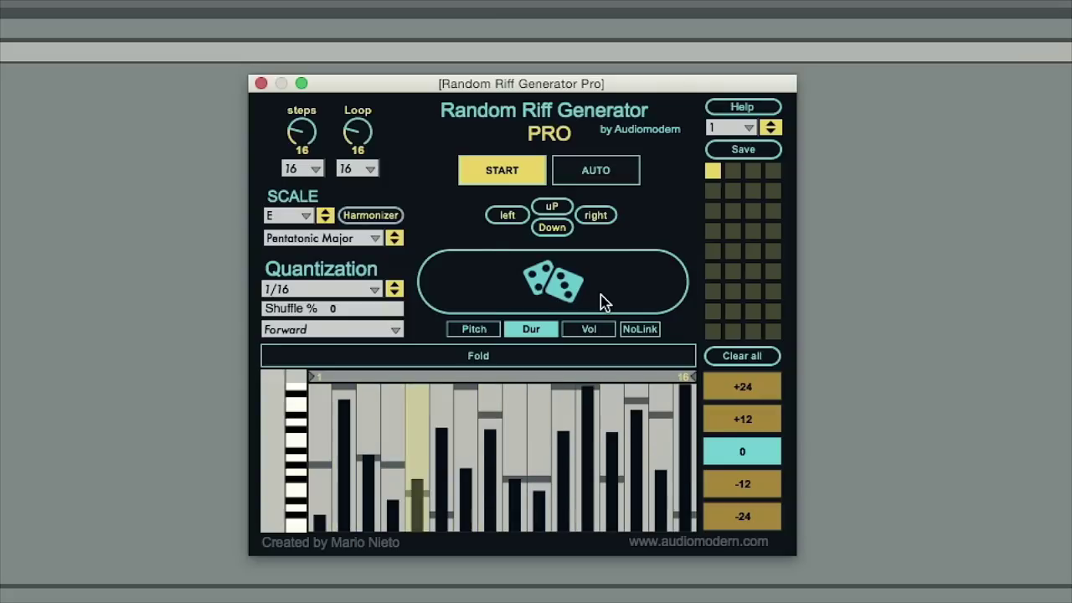
click(603, 303)
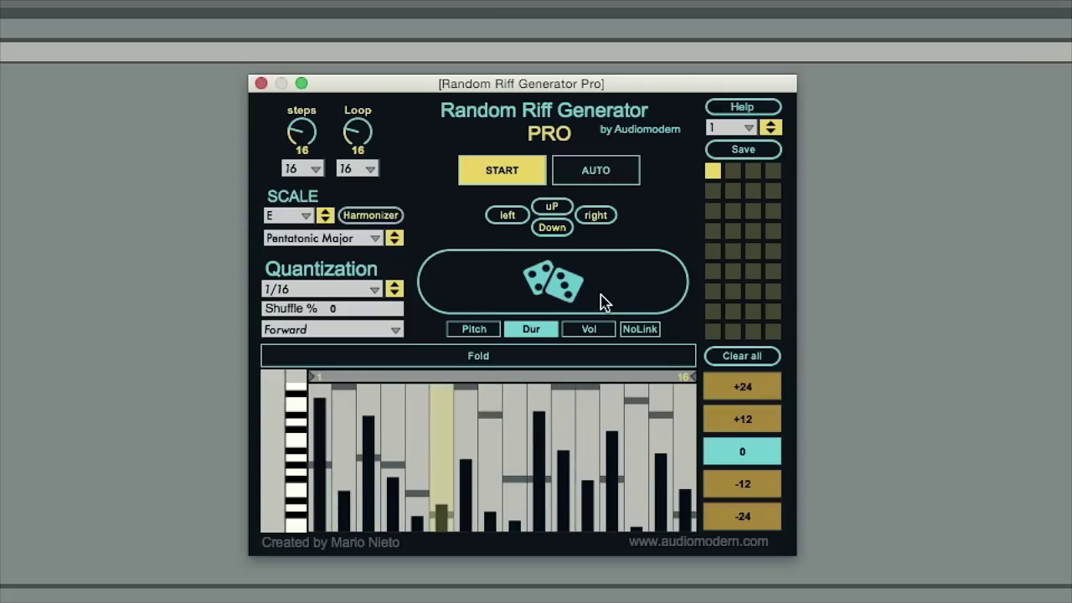
click(602, 303)
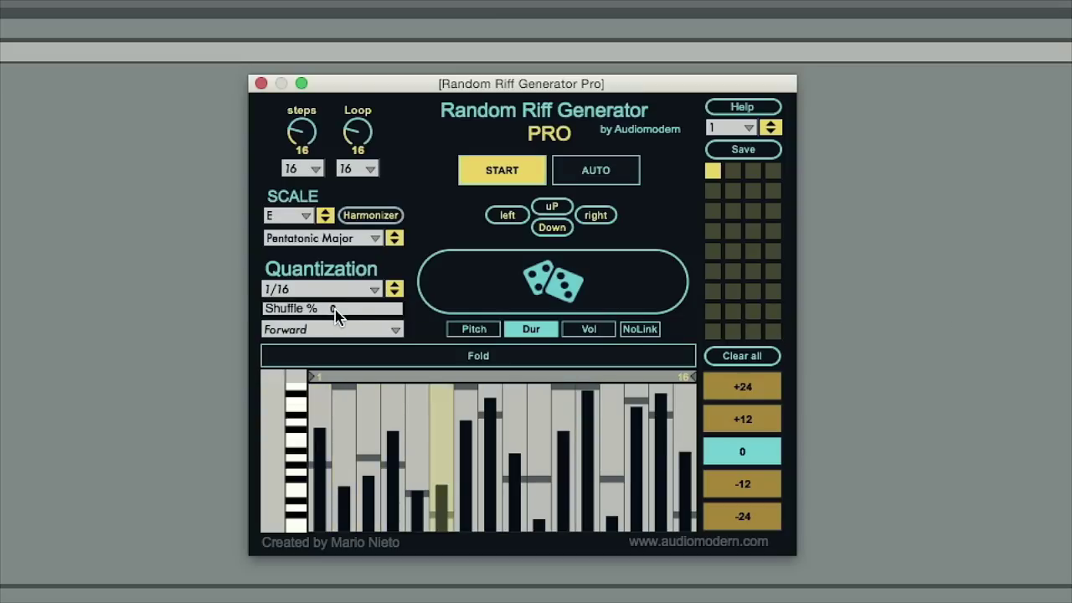
Set shuffle to 31%, change the root key to G, and transpose the riff down 12 semitones
drag(335, 312, 335, 286)
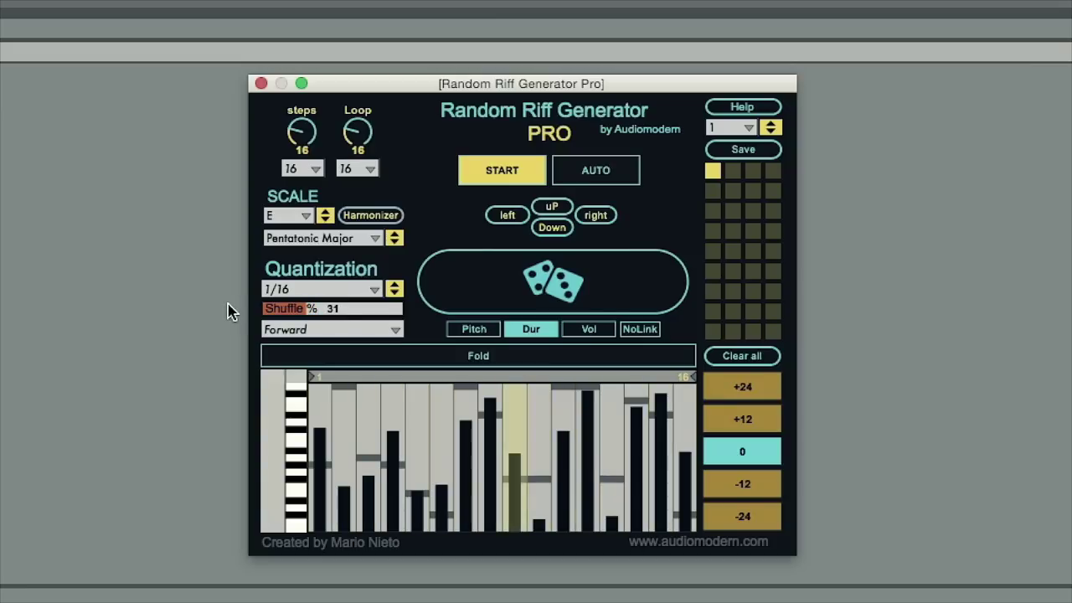
click(287, 219)
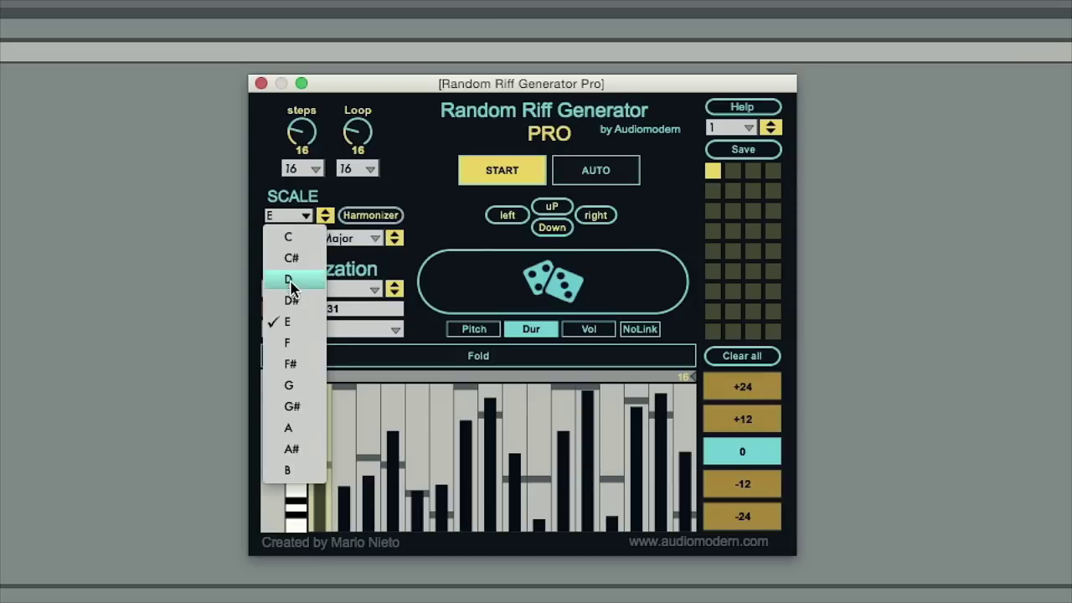
click(283, 387)
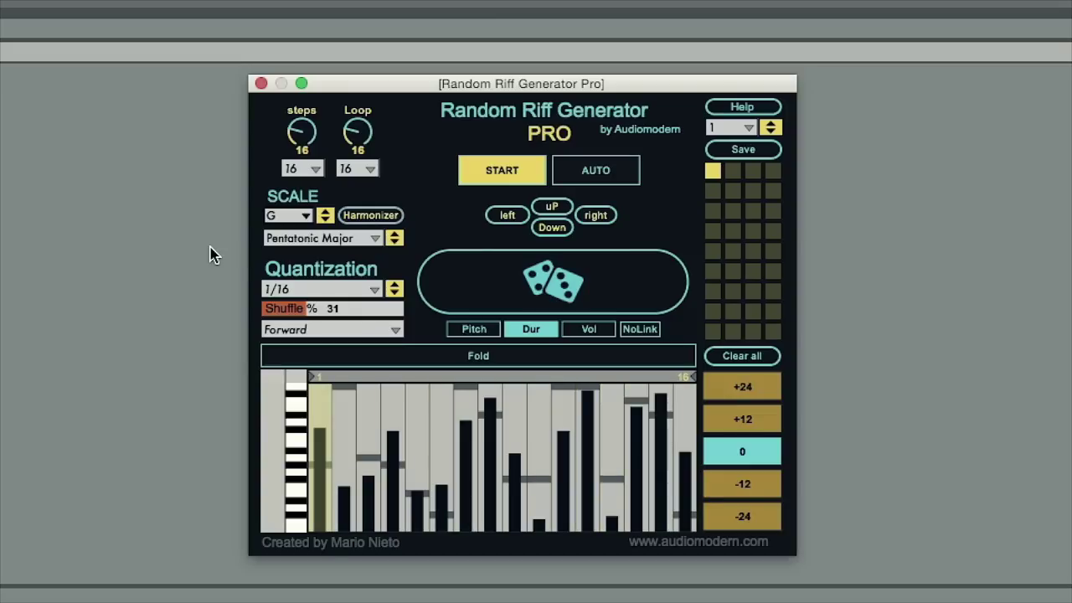
click(758, 496)
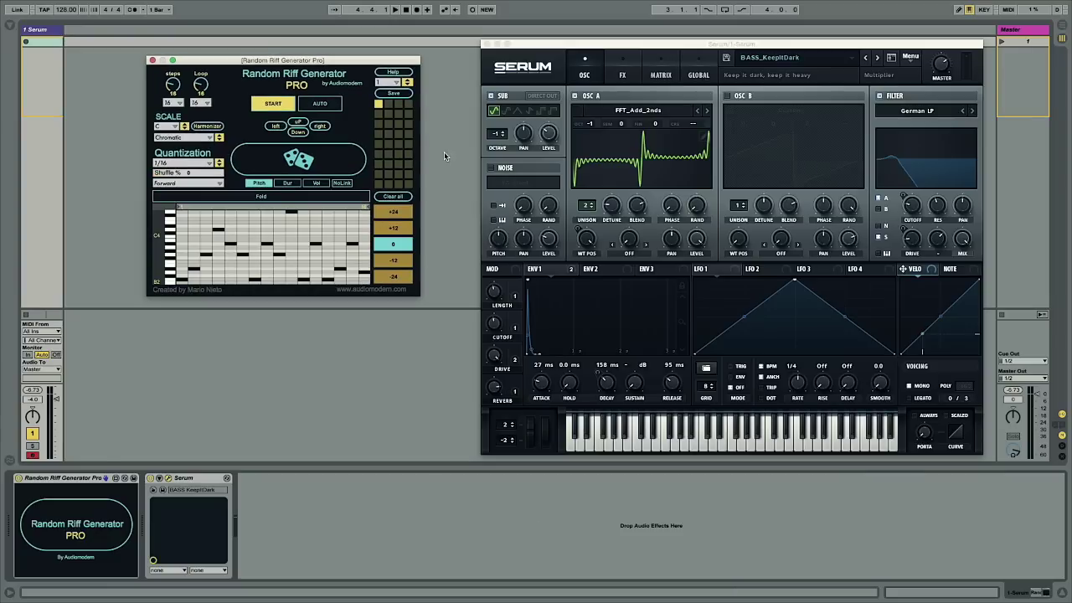
Start playback, transpose the riff down 24 semitones, and set loop length and steps to 8
key(space)
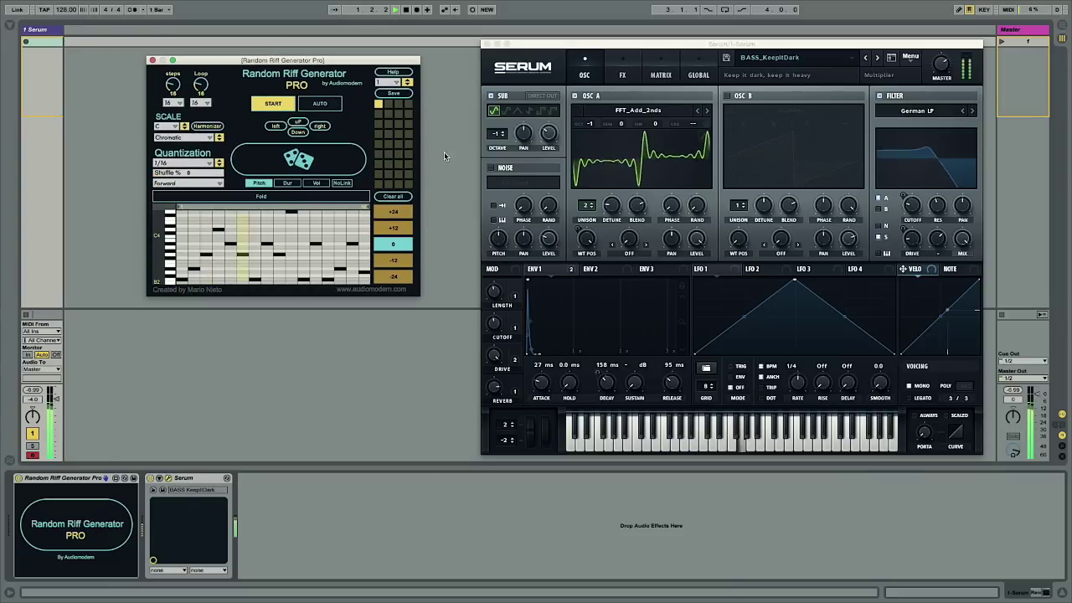
click(395, 276)
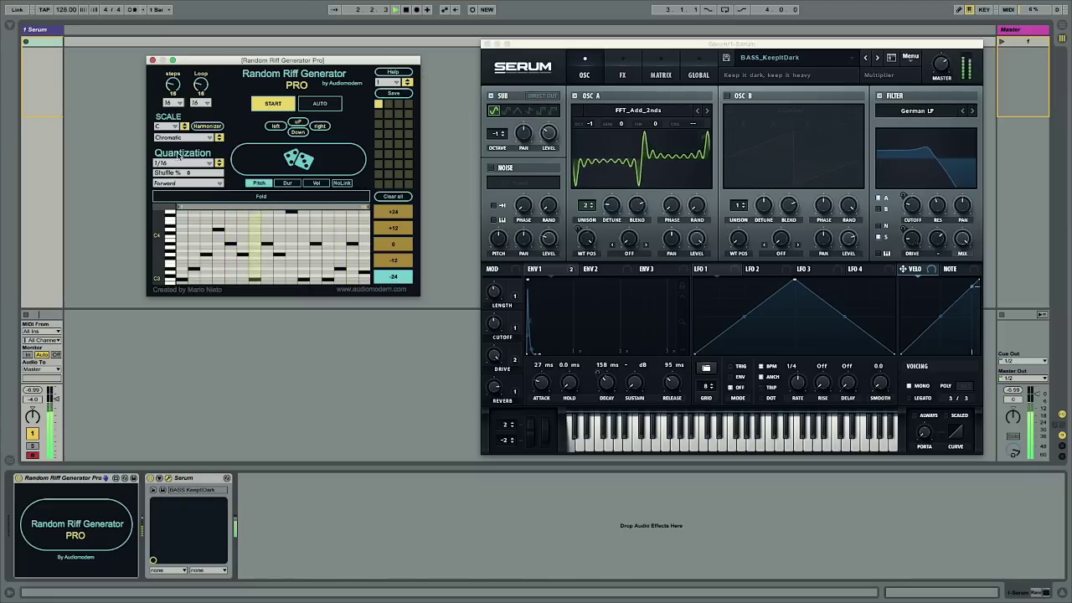
click(198, 103)
click(203, 148)
click(175, 103)
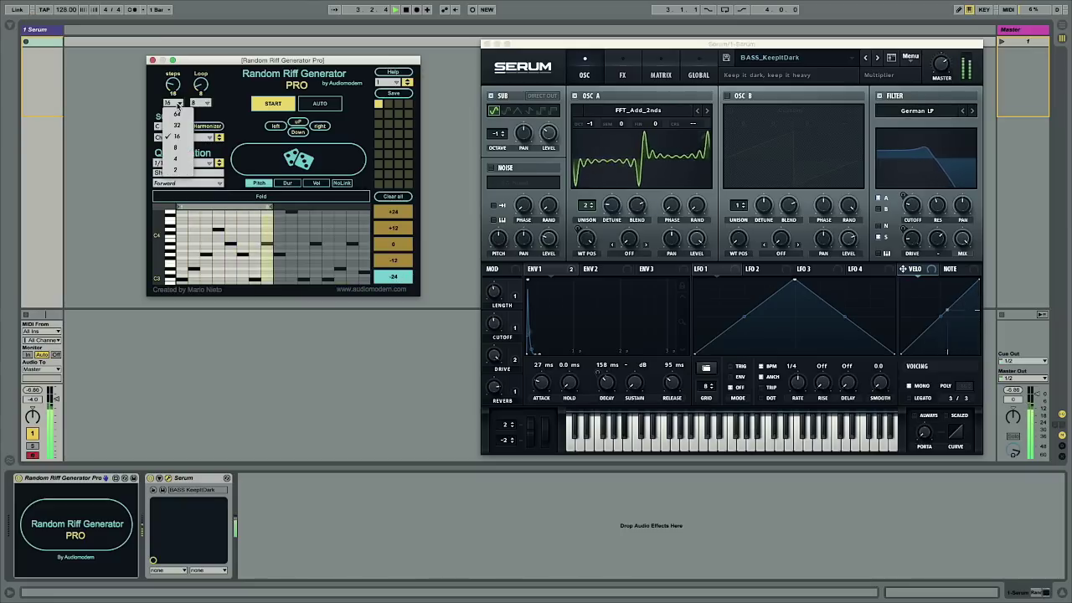
click(181, 147)
Set the scale to D Minor and roll three new random riff patterns
click(182, 139)
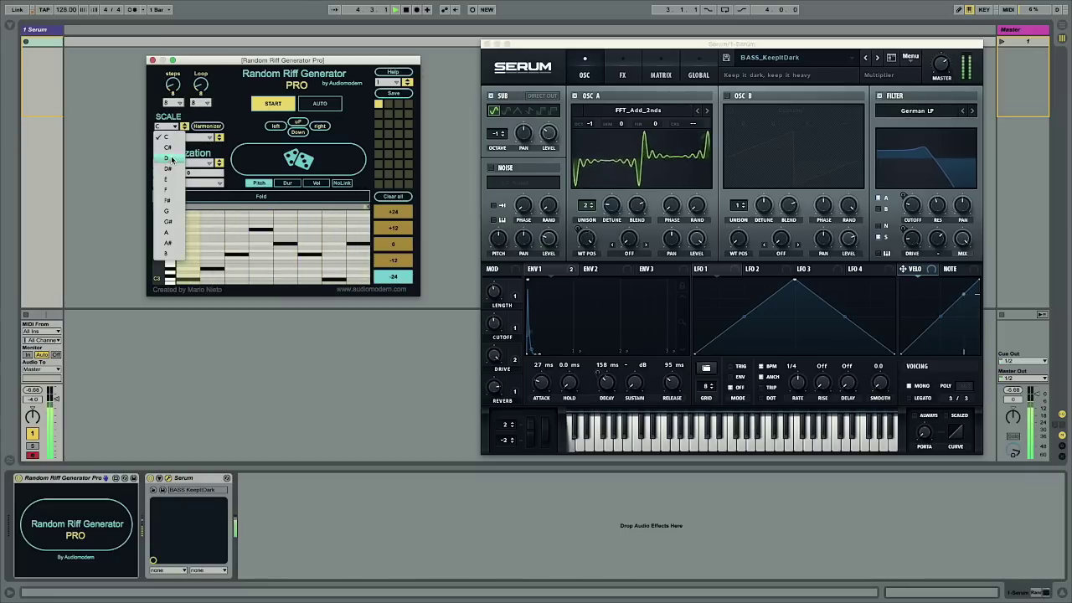
click(183, 140)
click(182, 140)
click(184, 170)
click(248, 165)
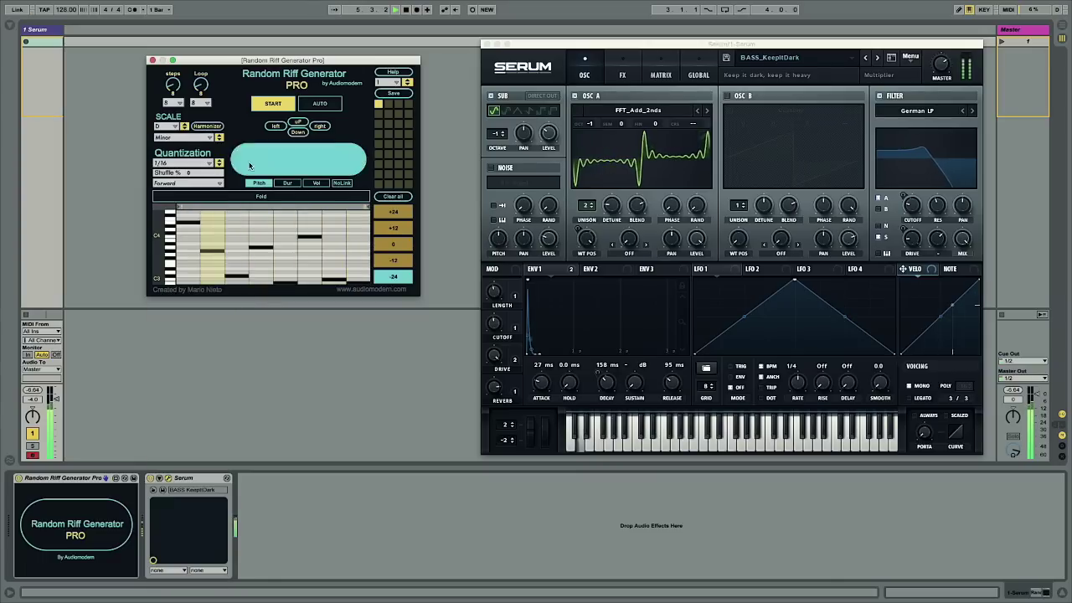
click(248, 165)
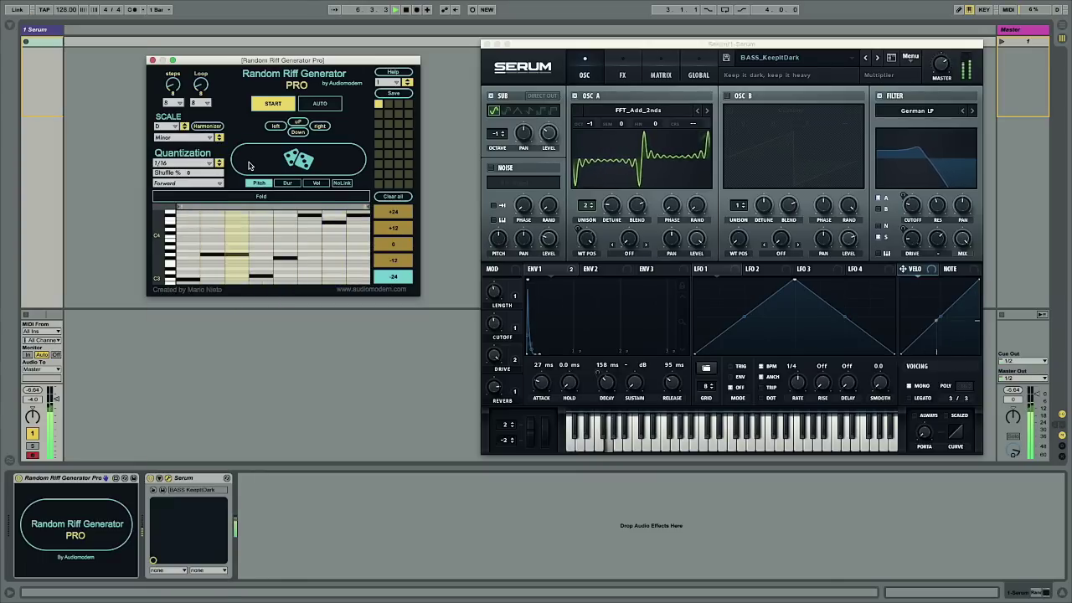
click(248, 165)
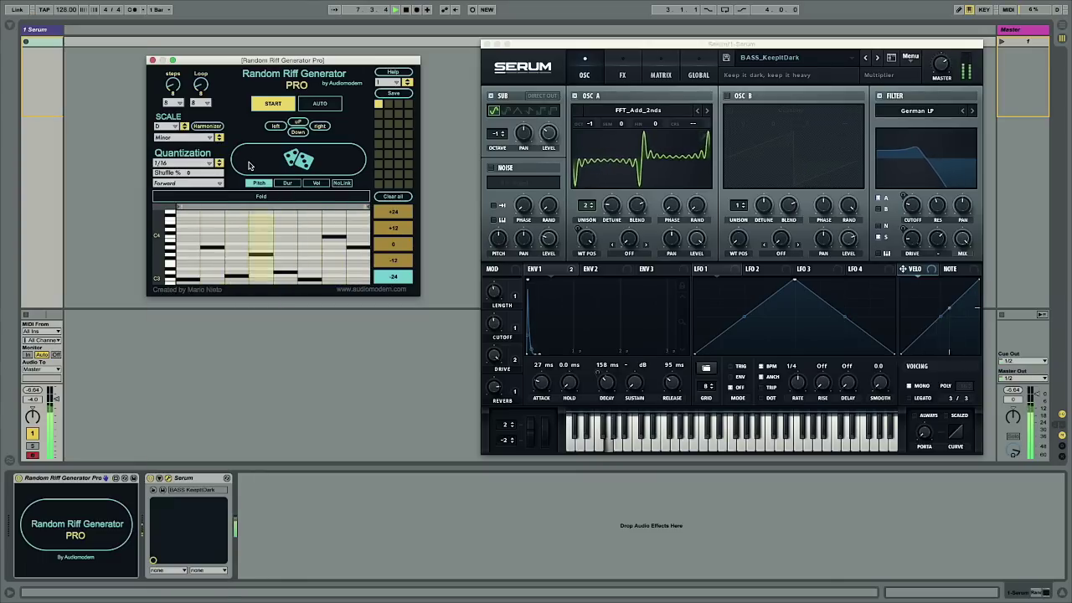
On the Dur grid, re-roll the eight steps' note durations repeatedly until settling on a final pattern
click(284, 184)
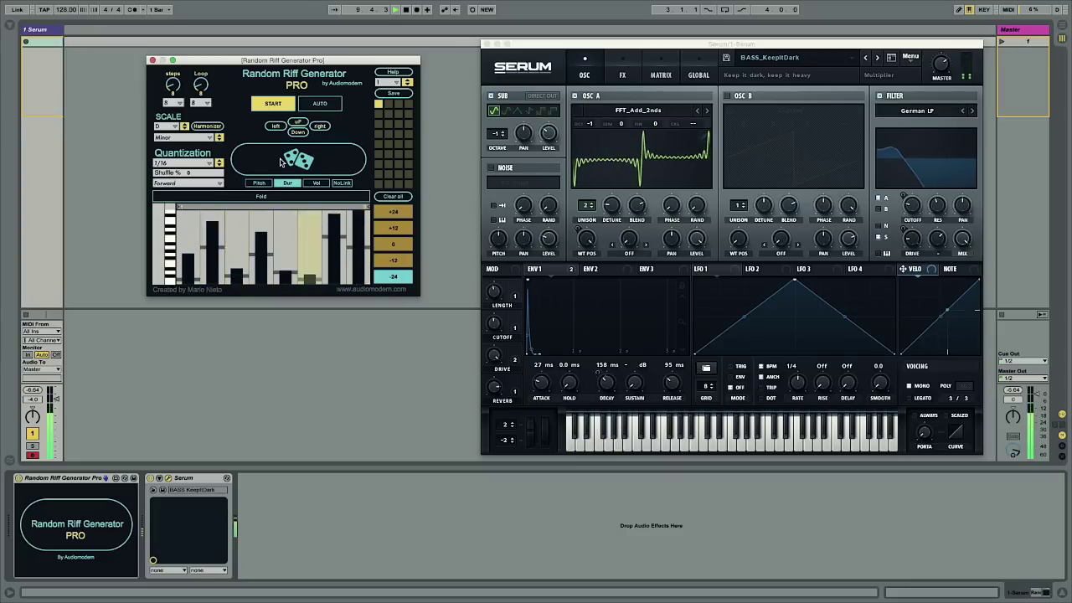
click(282, 162)
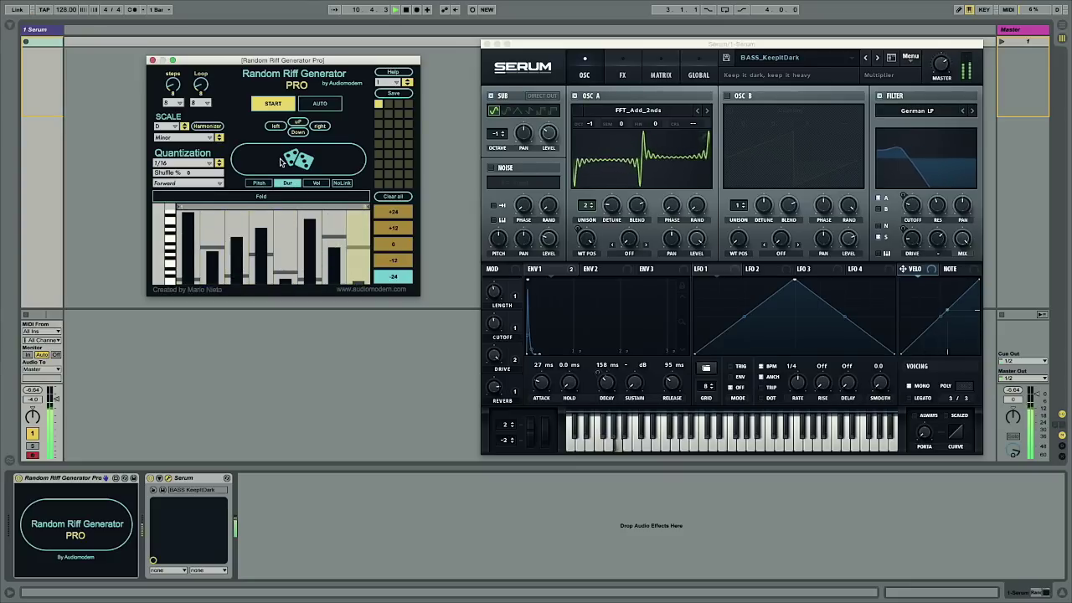
click(280, 163)
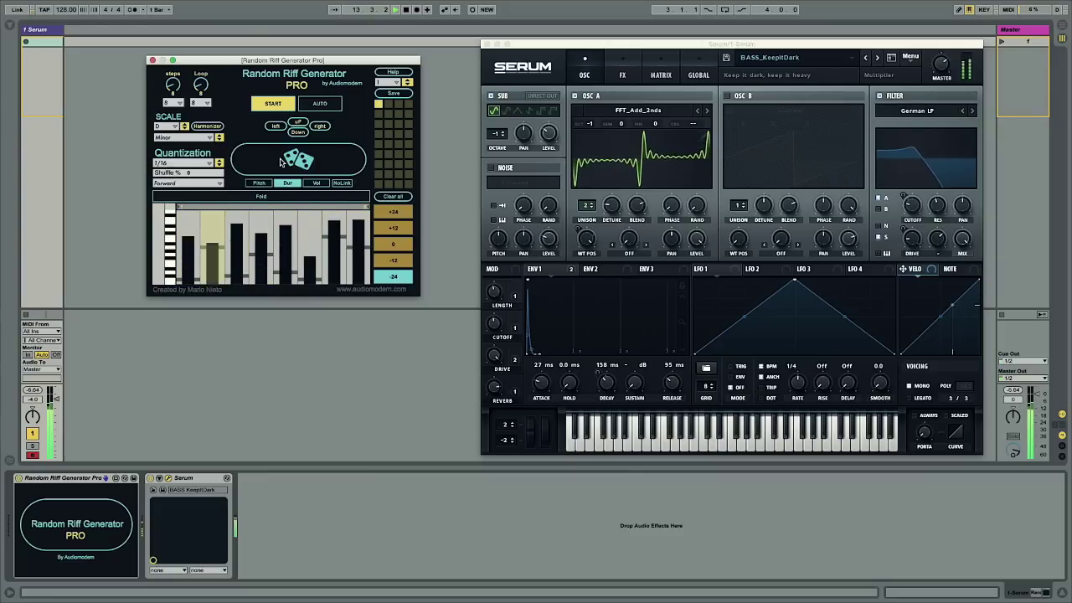
click(281, 163)
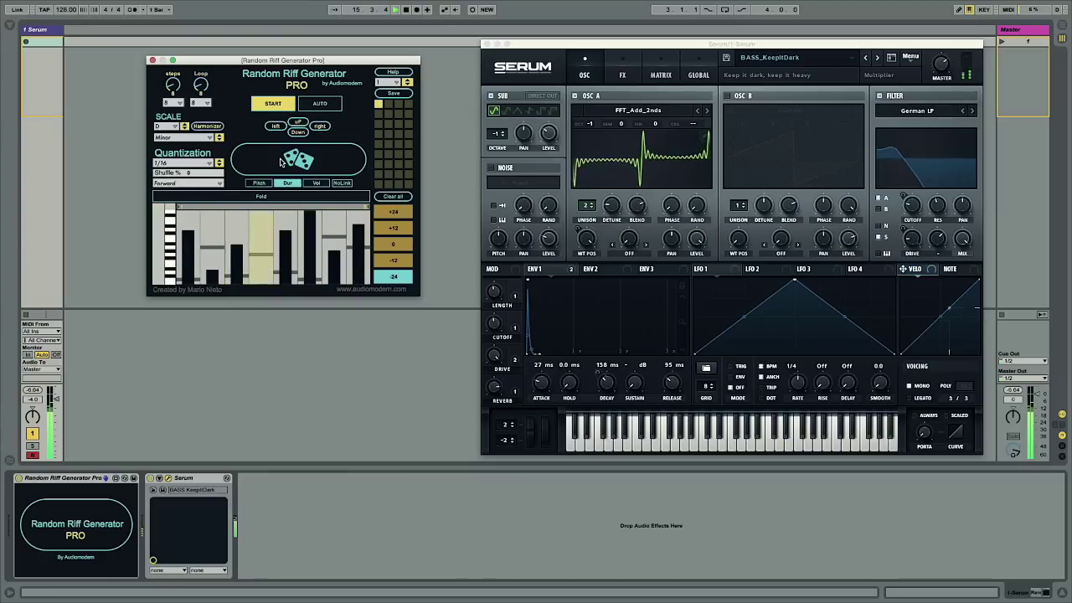
click(281, 163)
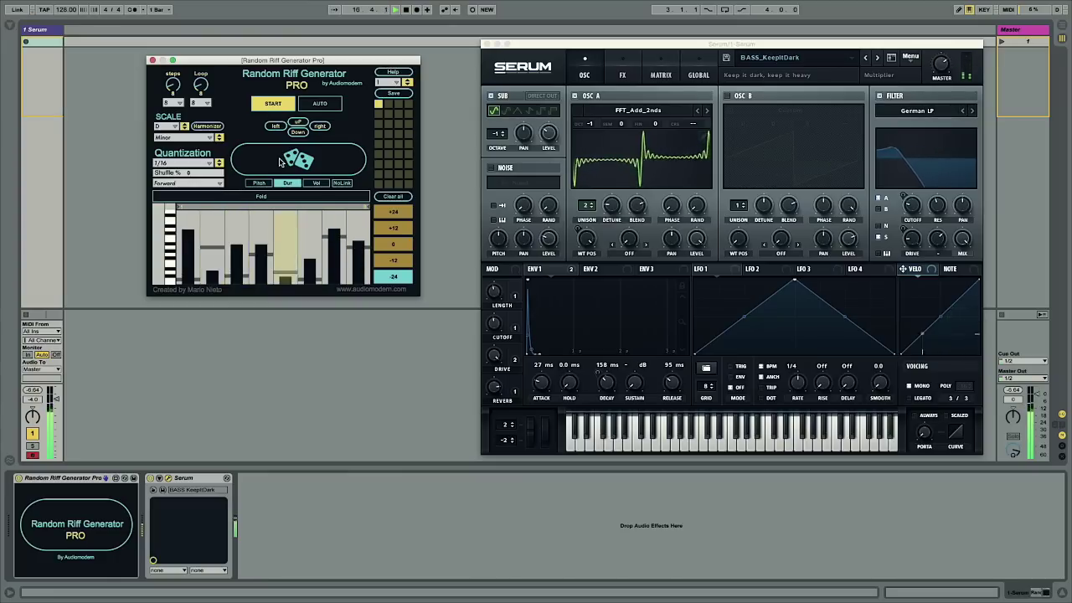
click(282, 163)
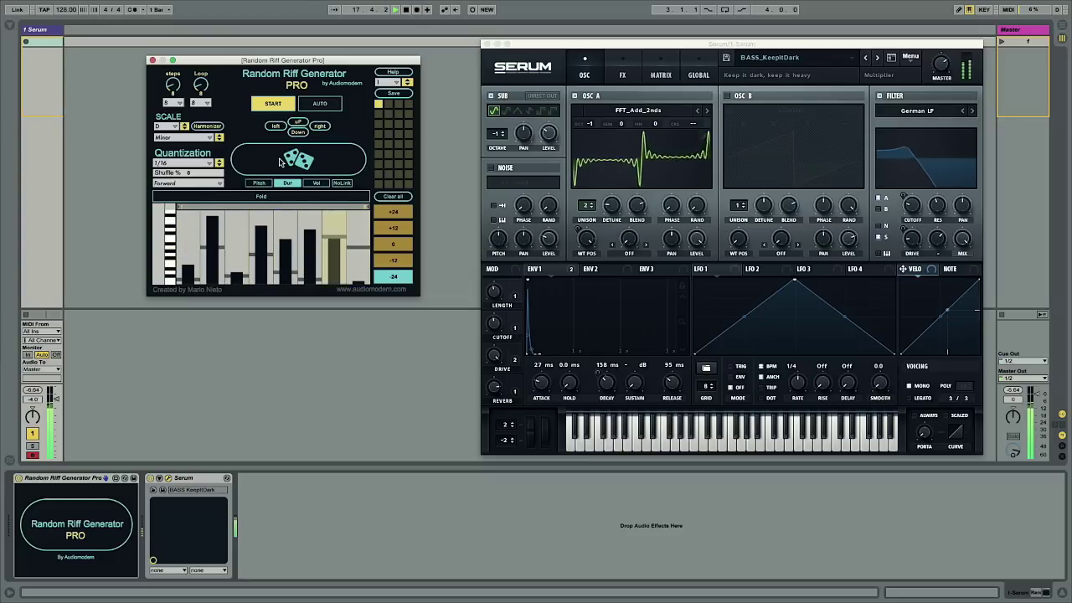
click(281, 162)
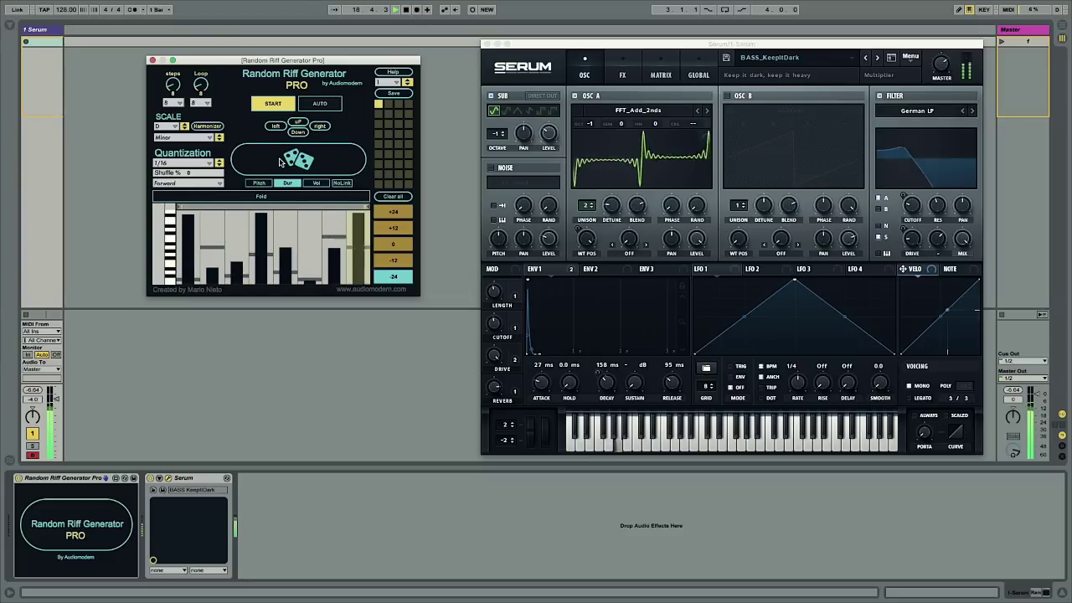
click(281, 162)
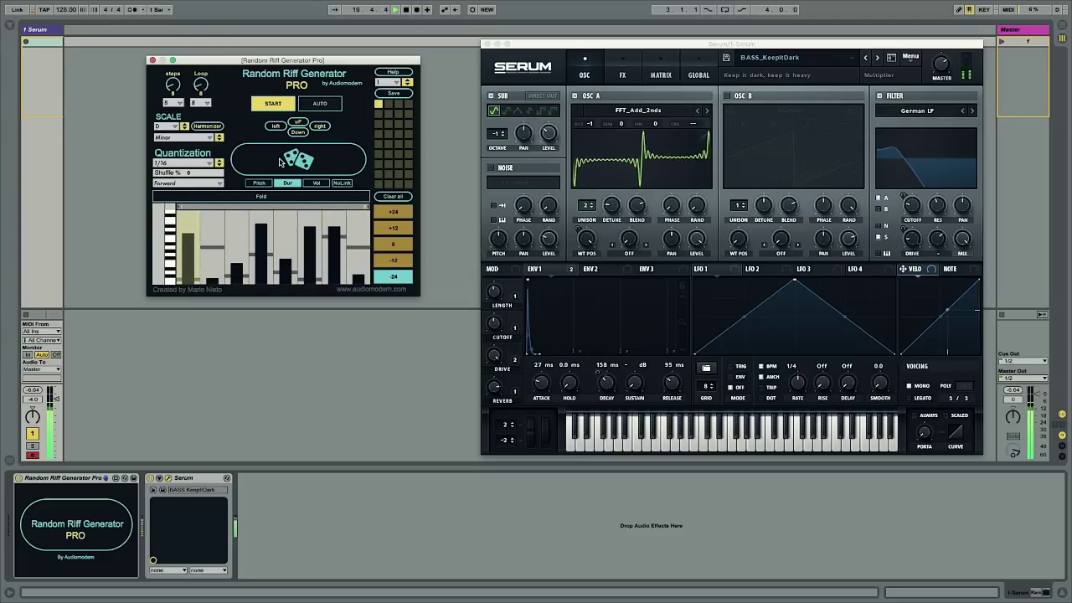
click(278, 162)
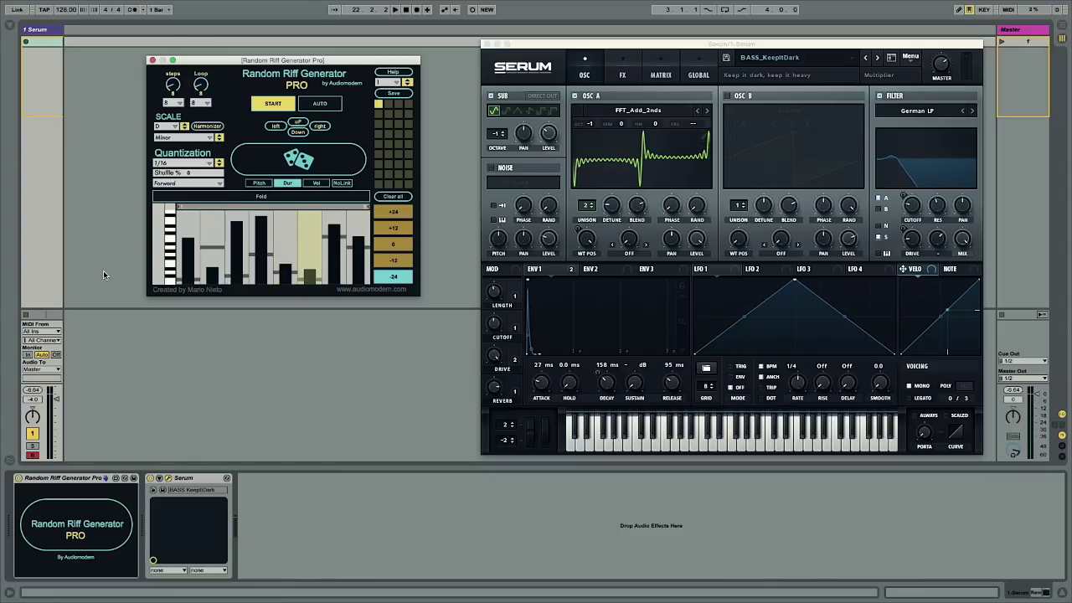
Sweep Serum's Cutoff macro up and back down, leaving it at 41%
click(486, 345)
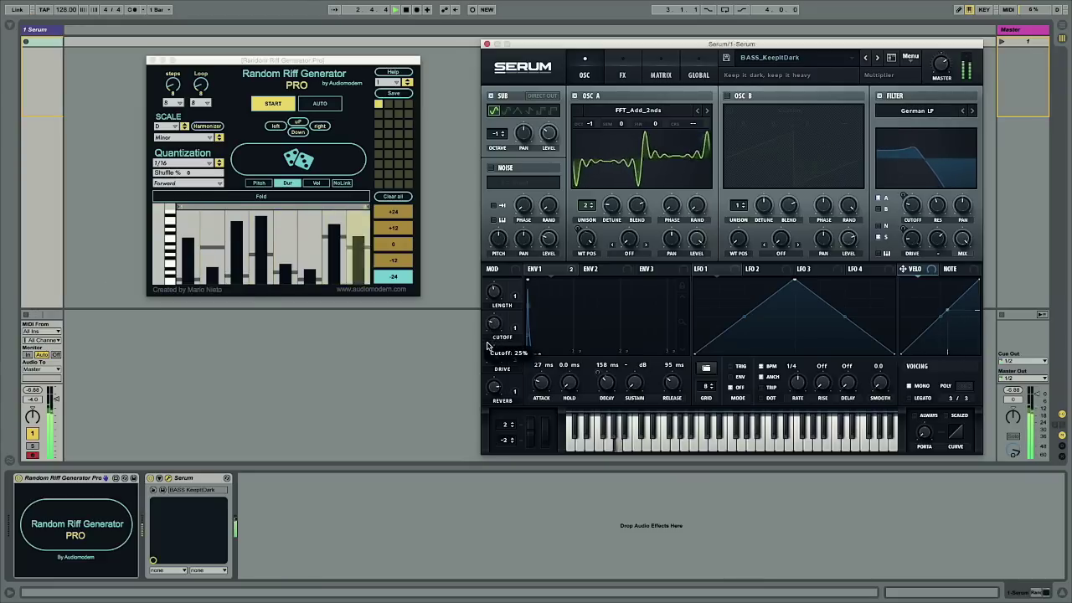
drag(488, 345, 491, 285)
mouse_move(484, 300)
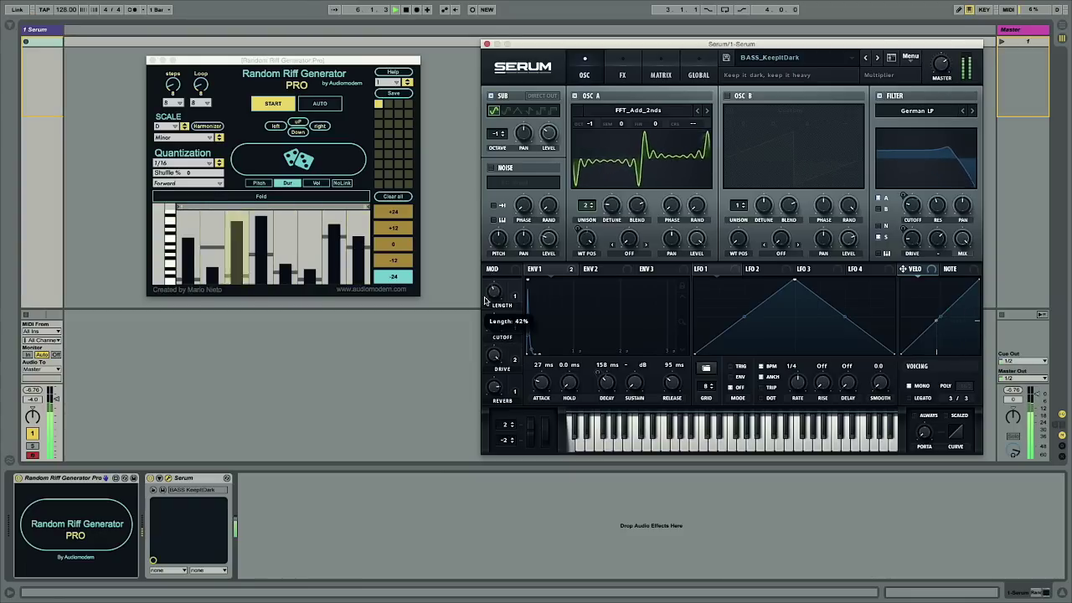
drag(491, 324, 472, 357)
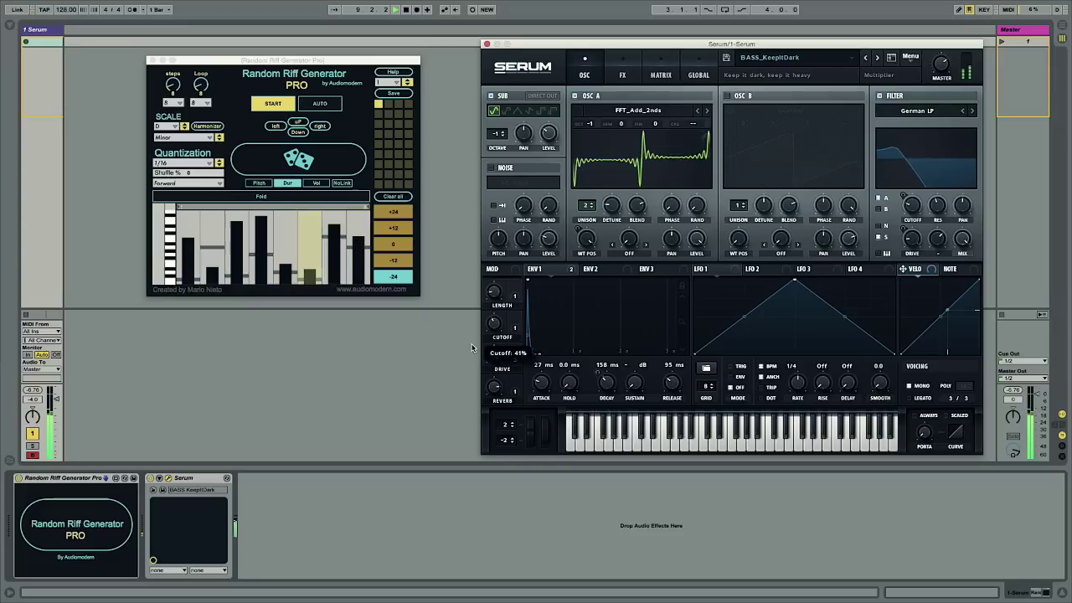